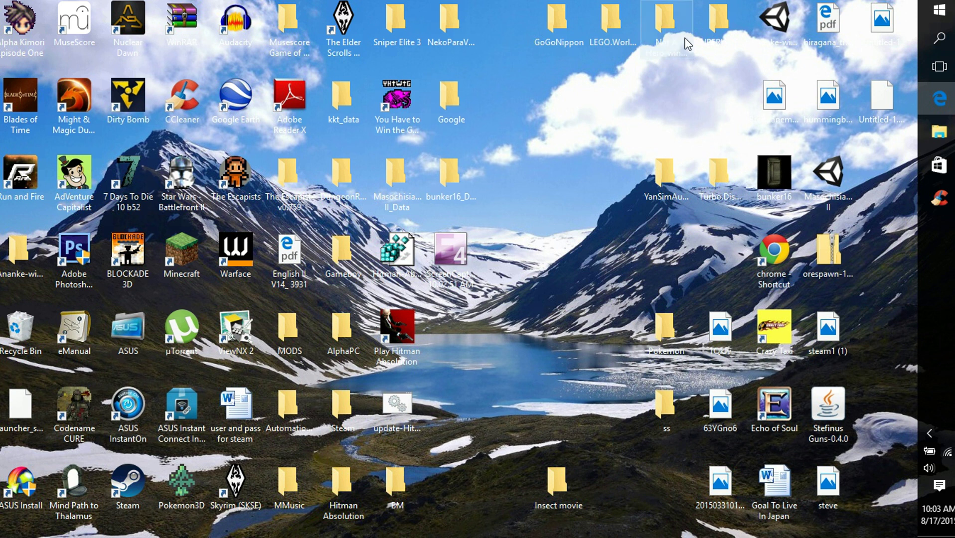
# Move the SUPERHOT.Beta.v01.08.2015 folder to the middle of the desktop.
pyautogui.moveTo(718, 26); pyautogui.dragTo(561, 209)
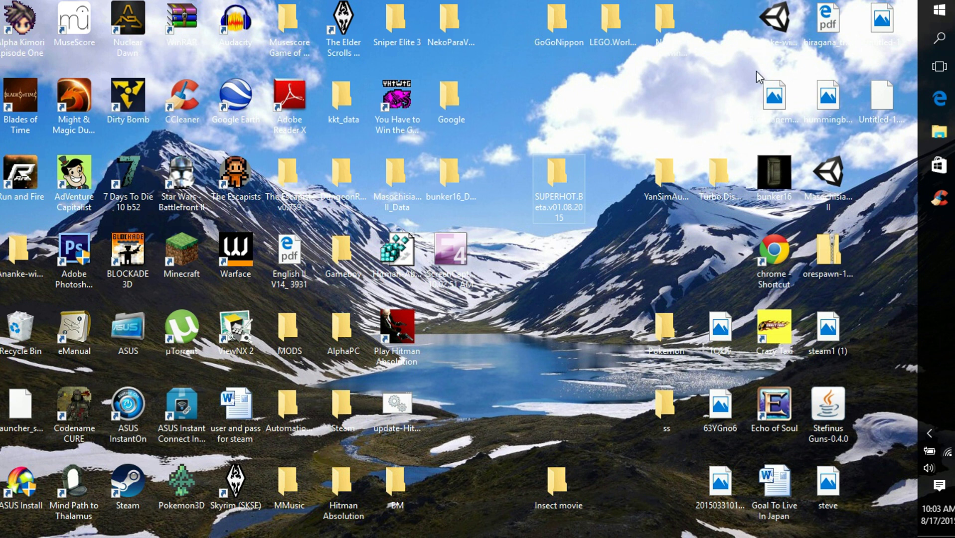
# Restore Edge showing the SUPERHOT Beta Version free download page.
pyautogui.click(938, 101)
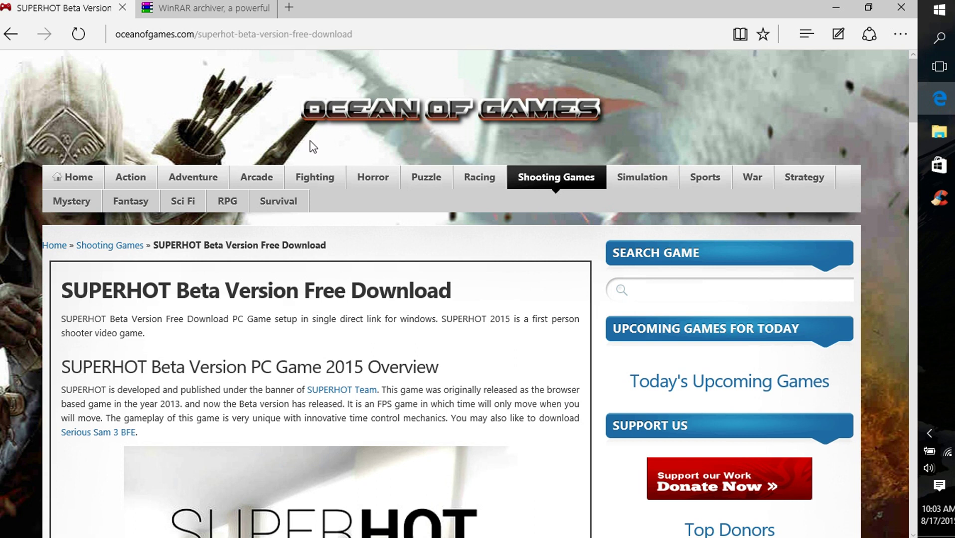
pyautogui.scroll(-2, 313, 146)
pyautogui.scroll(-2, 312, 146)
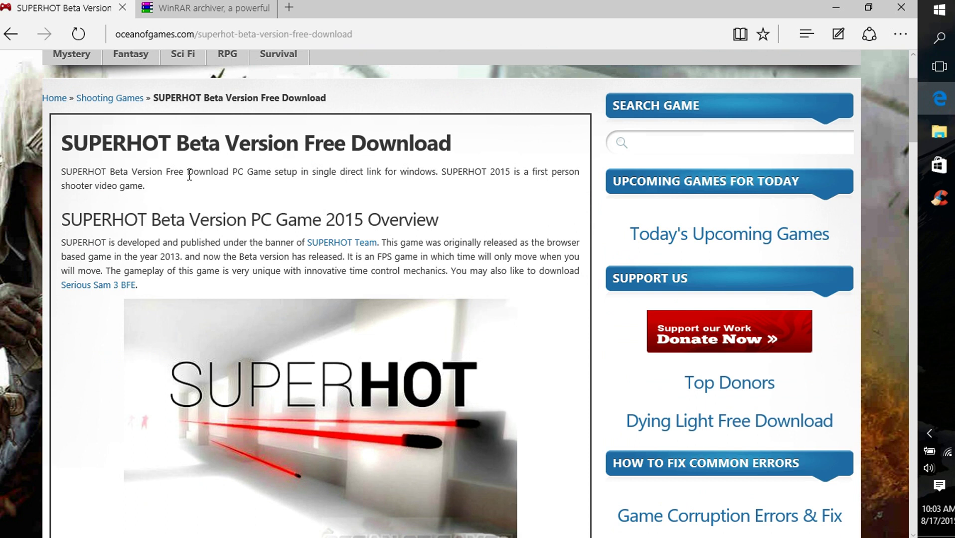
pyautogui.scroll(-1, 188, 178)
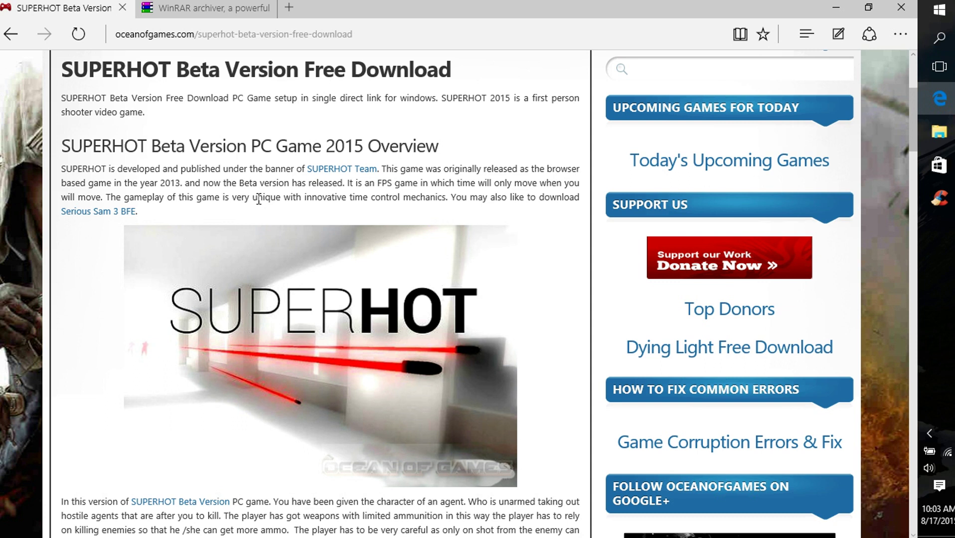
pyautogui.scroll(-2, 258, 198)
pyautogui.scroll(-2, 258, 199)
pyautogui.scroll(-1, 258, 199)
pyautogui.scroll(3, 272, 185)
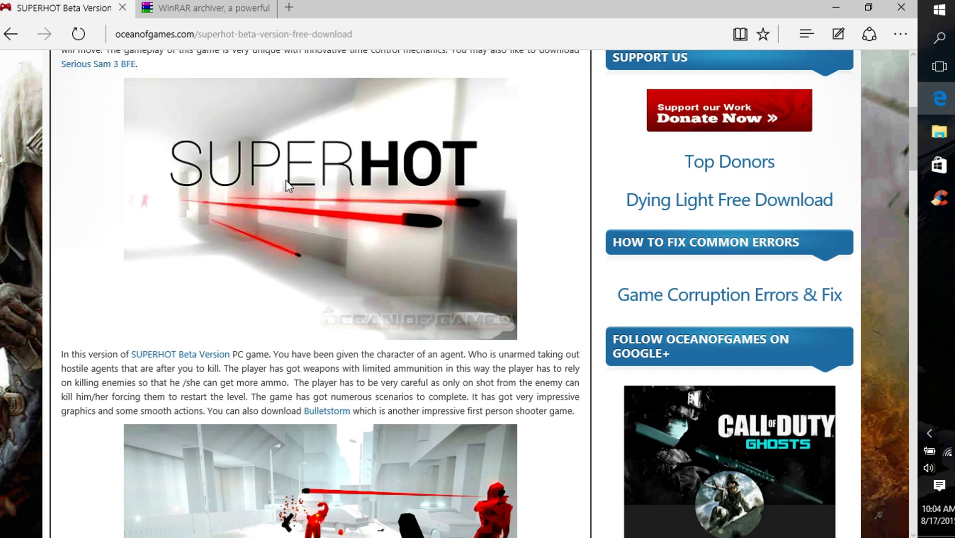
pyautogui.scroll(2, 284, 179)
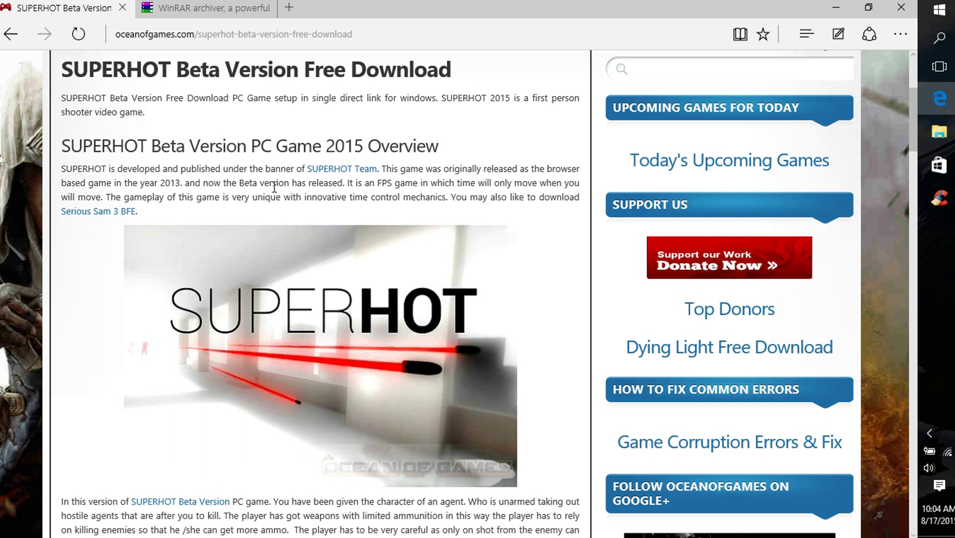
pyautogui.scroll(-2, 274, 185)
pyautogui.scroll(-1, 273, 185)
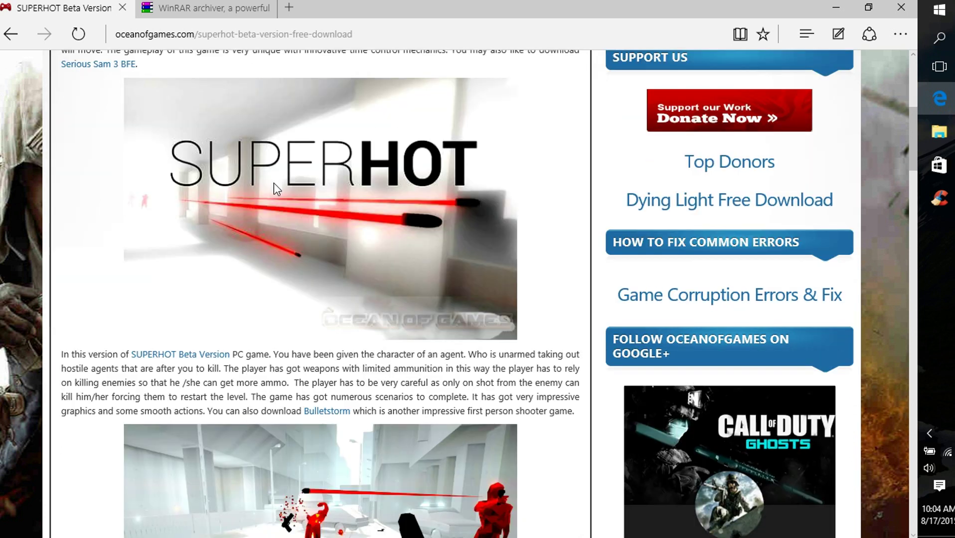
pyautogui.scroll(-1, 273, 186)
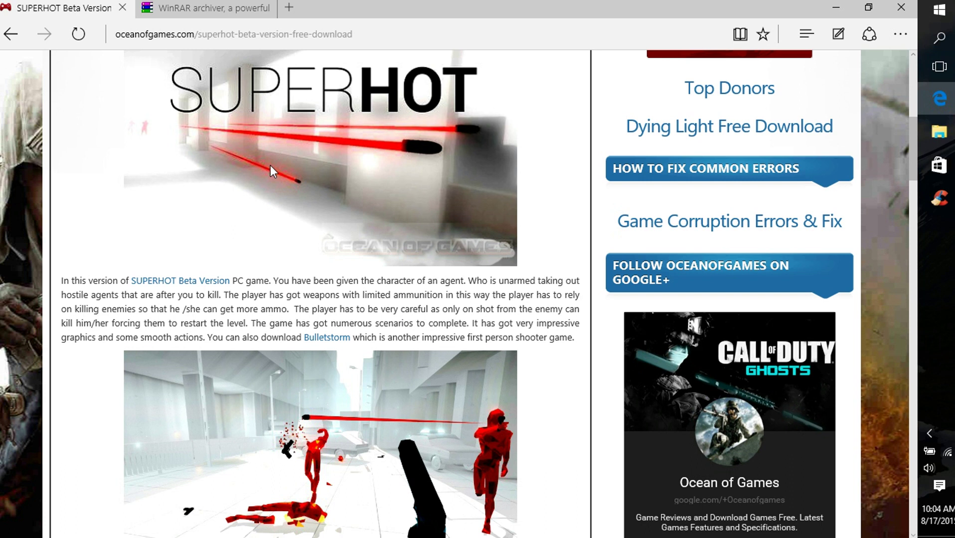
pyautogui.scroll(-3, 270, 165)
pyautogui.scroll(-3, 270, 165)
pyautogui.scroll(-3, 272, 168)
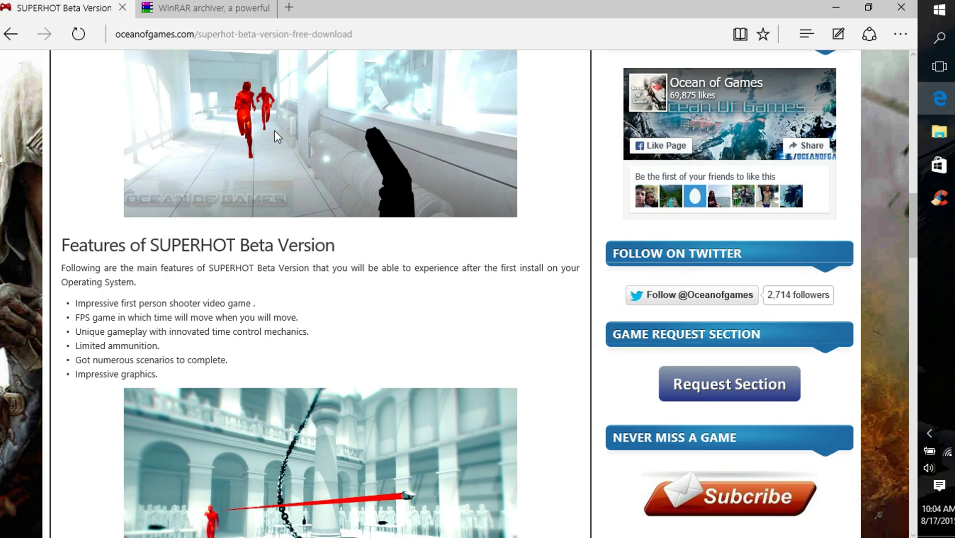
pyautogui.scroll(-1, 274, 129)
pyautogui.scroll(-1, 274, 129)
pyautogui.scroll(-2, 273, 134)
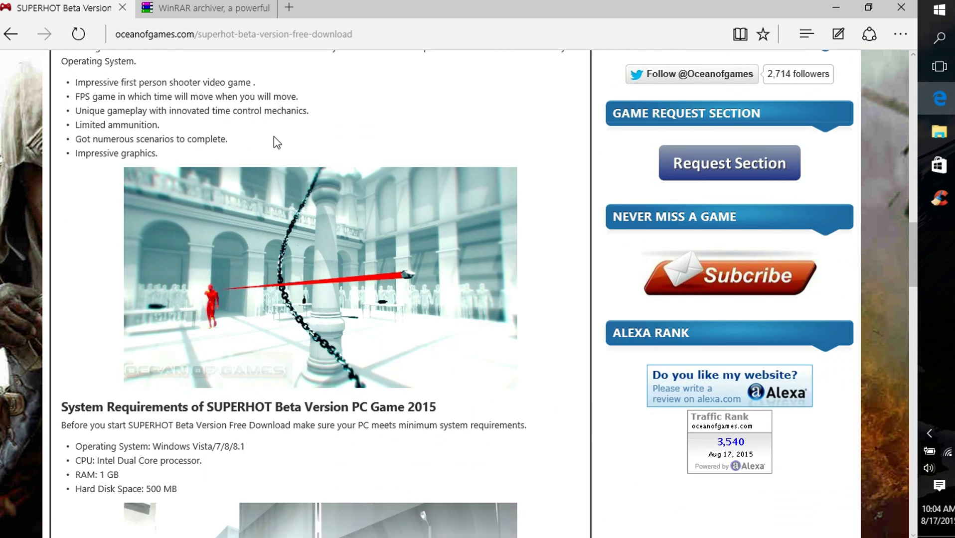
pyautogui.scroll(-2, 274, 135)
pyautogui.scroll(-1, 274, 135)
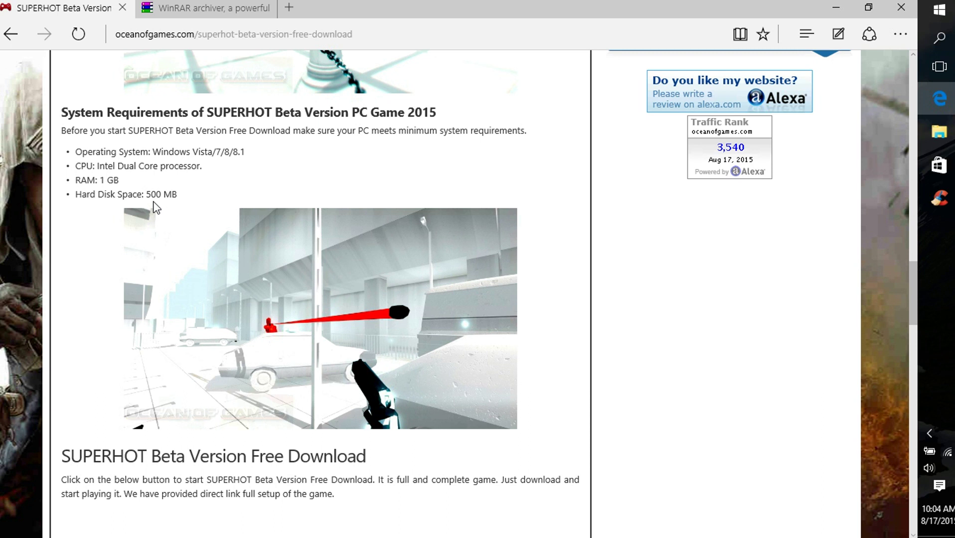
pyautogui.scroll(-4, 156, 207)
pyautogui.scroll(-1, 157, 207)
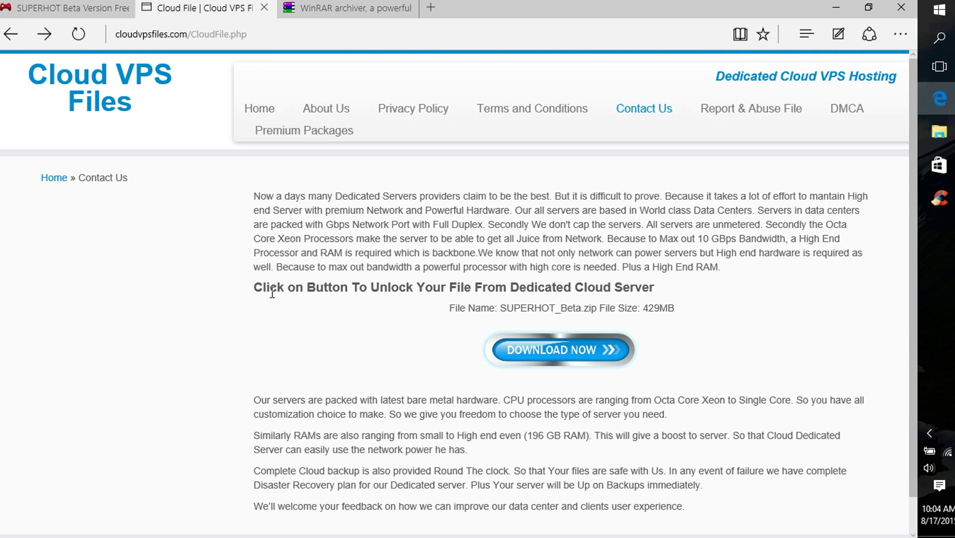
# Start downloading SUPERHOT_Beta.zip from Cloud VPS Files with DOWNLOAD NOW.
pyautogui.click(530, 354)
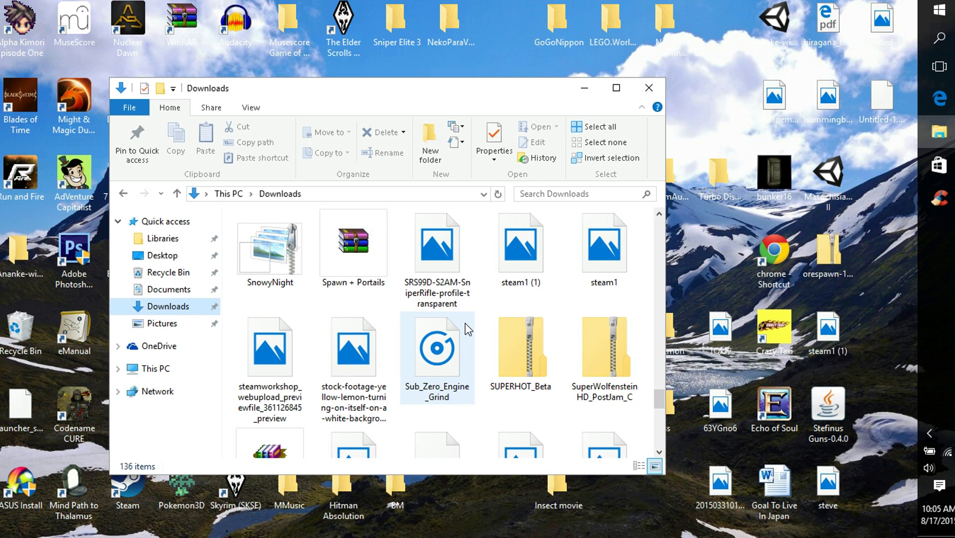
# Select the 428 MB SUPERHOT_Beta archive in the Downloads folder.
pyautogui.click(530, 361)
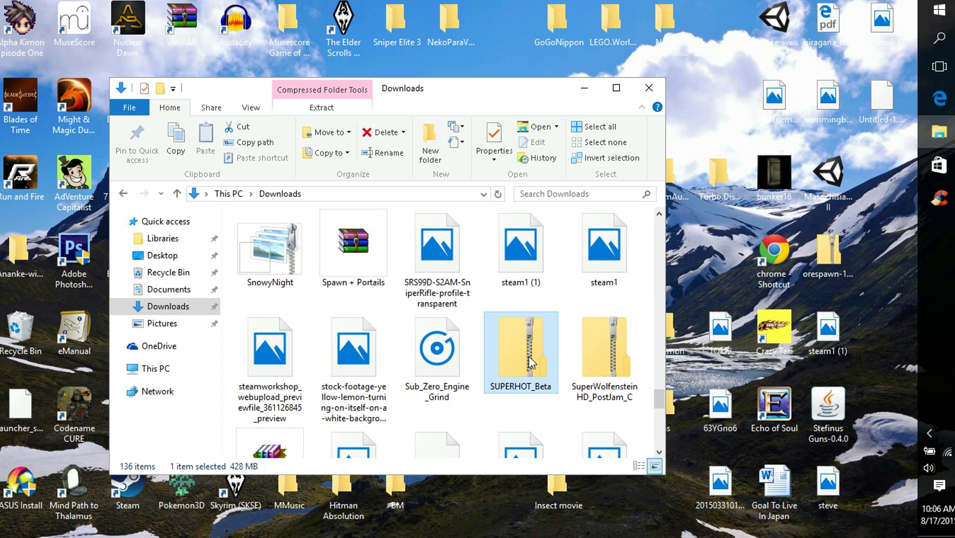
# Extract SUPERHOT_Beta with WinRAR's Extract To, destination Desktop, and confirm.
pyautogui.rightClick(529, 356)
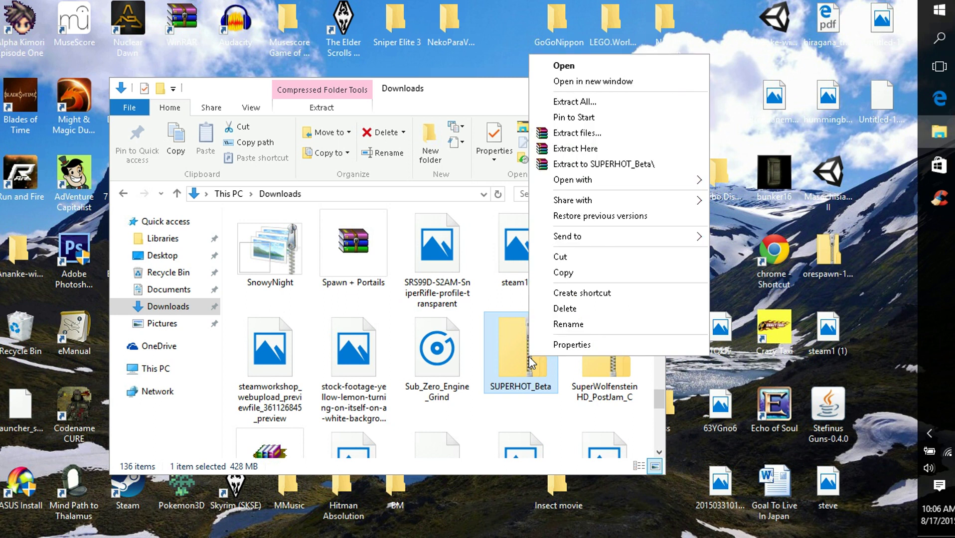
pyautogui.click(576, 133)
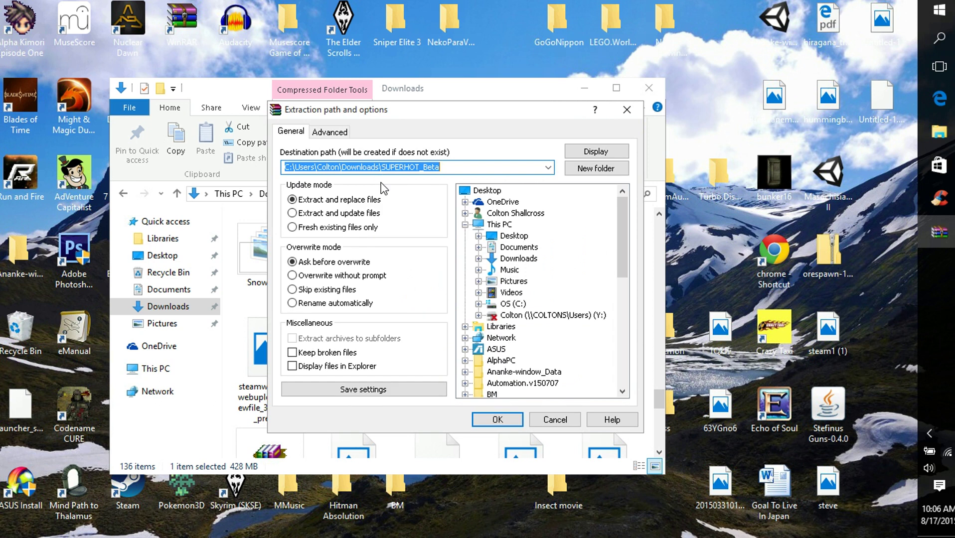
pyautogui.click(486, 191)
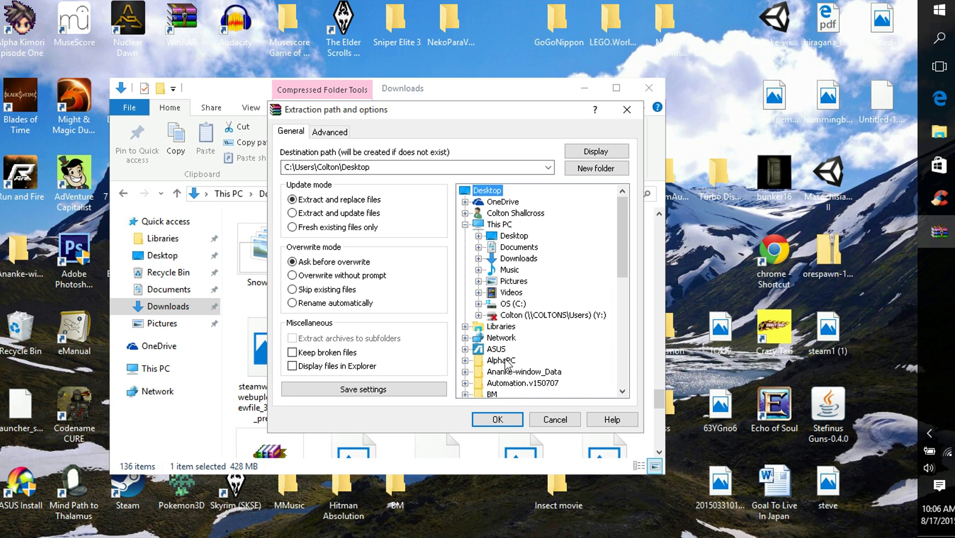
pyautogui.click(497, 420)
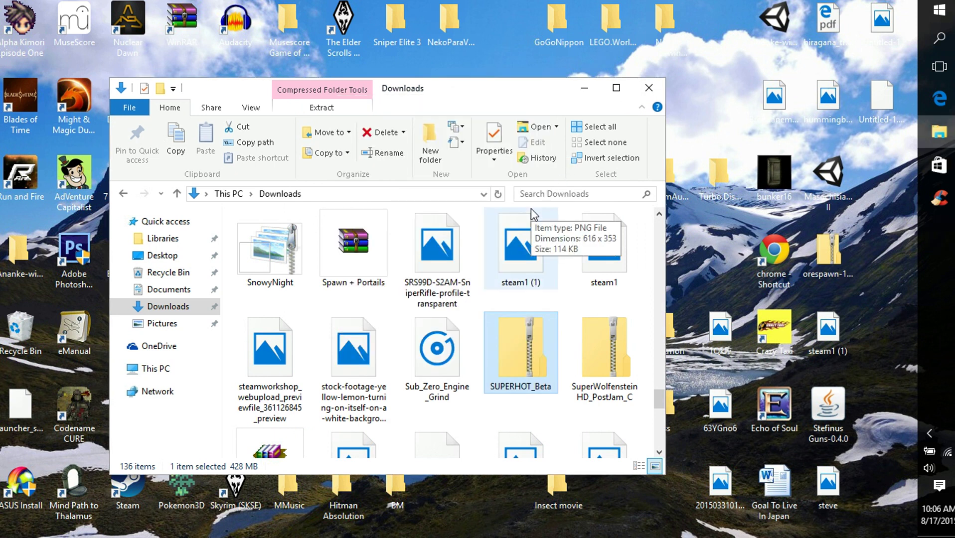
# Close the Downloads window and nudge the extracted SUPERHOT folder left on the desktop.
pyautogui.click(649, 90)
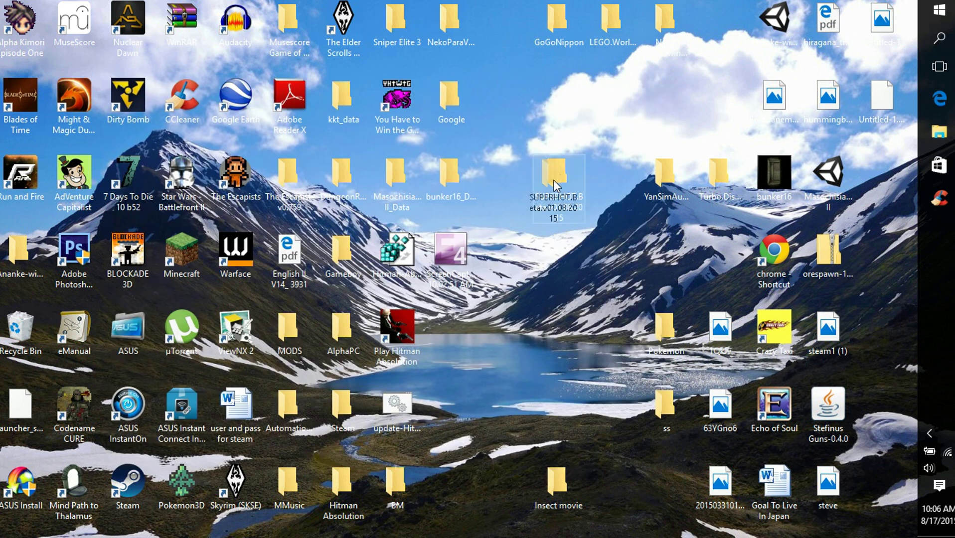
pyautogui.moveTo(555, 179); pyautogui.dragTo(504, 190)
# Open the SUPERHOT.Beta.v01.08.2015 folder and launch SUPERHOT.exe.
pyautogui.doubleClick(504, 189)
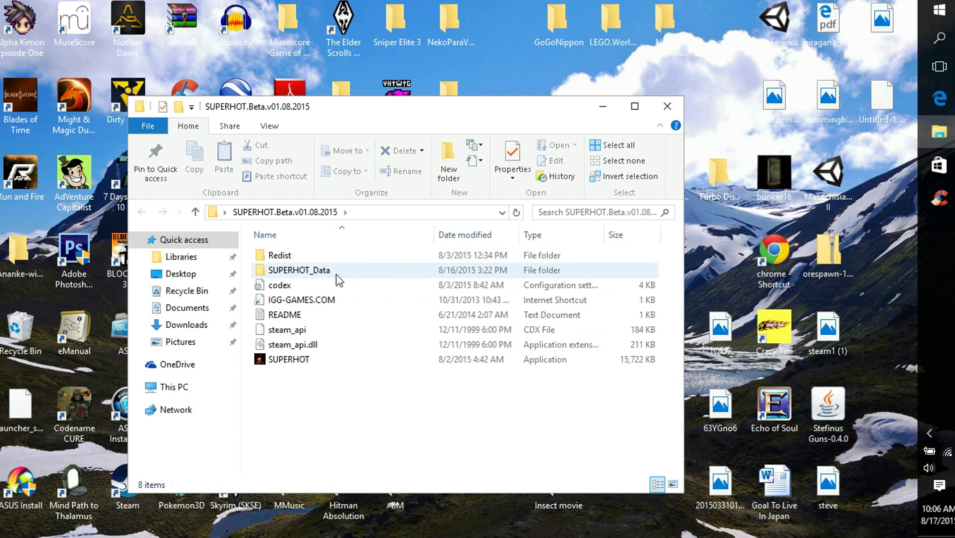
pyautogui.doubleClick(329, 362)
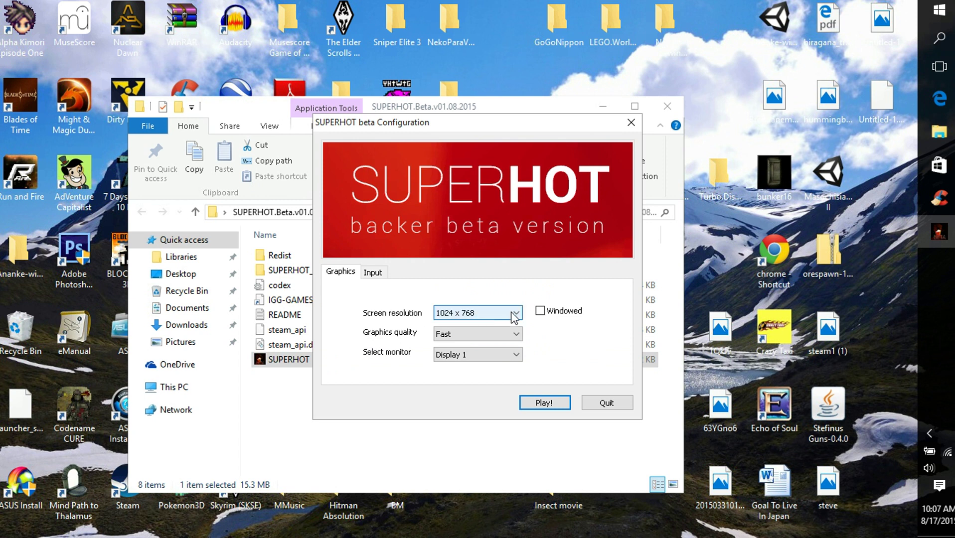
# Tick Windowed in the SUPERHOT configuration dialog and start with Play!
pyautogui.click(540, 311)
pyautogui.click(544, 403)
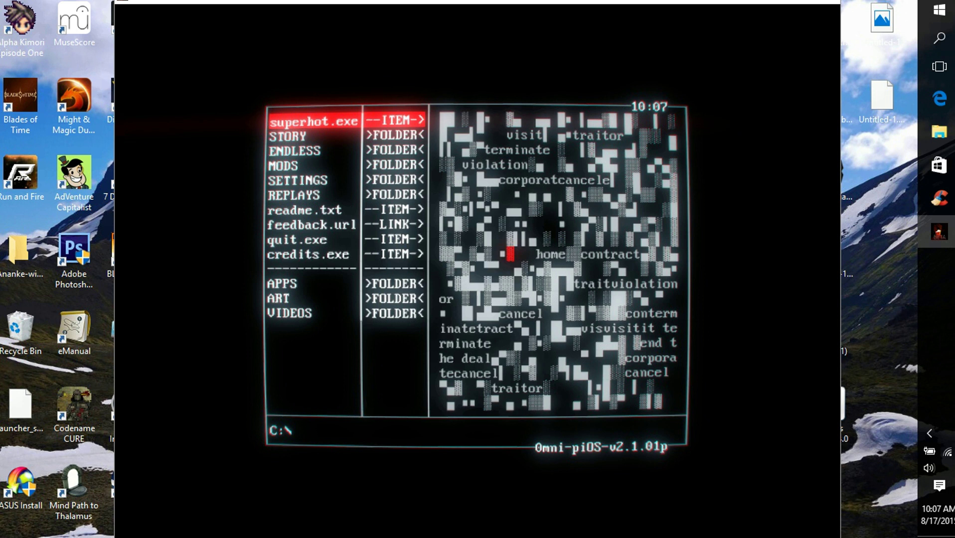
# Browse the Omni-piOS root menu, open STORY to view its levels, then return.
pyautogui.press('Down')
pyautogui.press('Down')
pyautogui.press('Down')
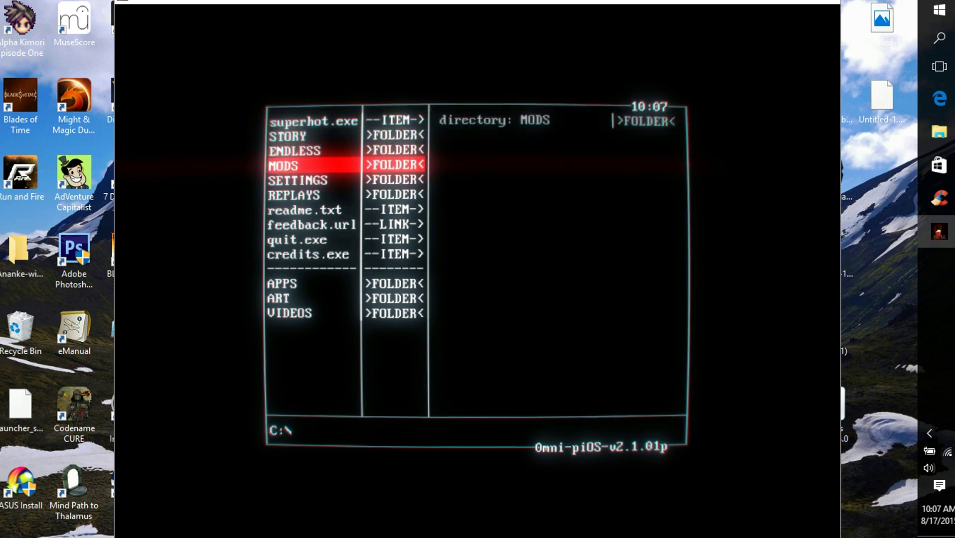
pyautogui.press('Down')
pyautogui.press('Down')
pyautogui.press('Down')
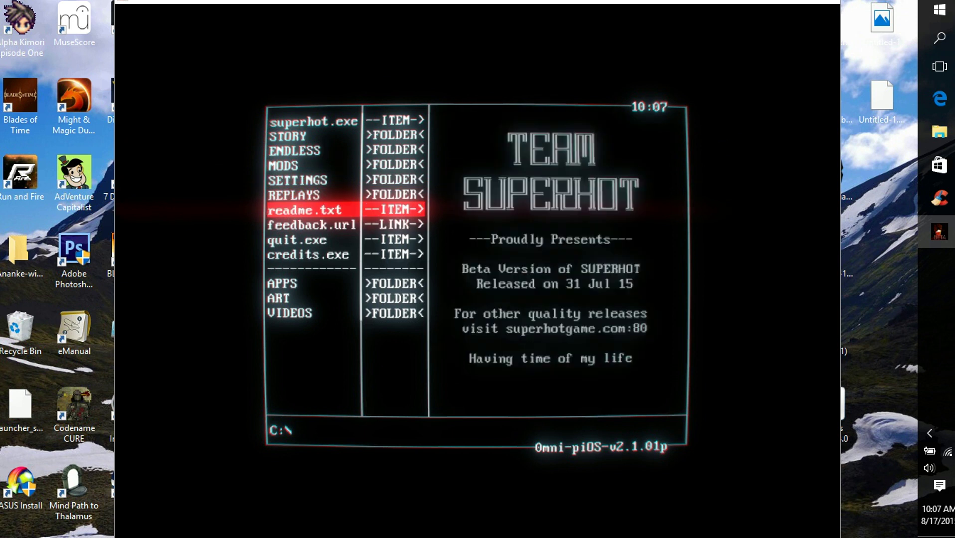
pyautogui.press('Up')
pyautogui.press('Up')
pyautogui.press('Up')
pyautogui.press('Up')
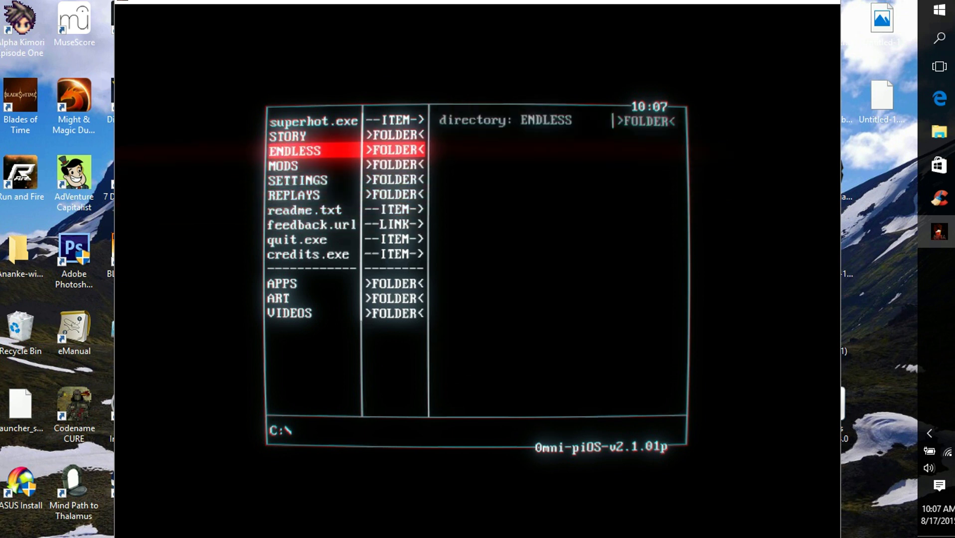
pyautogui.press('Up')
pyautogui.press('Up')
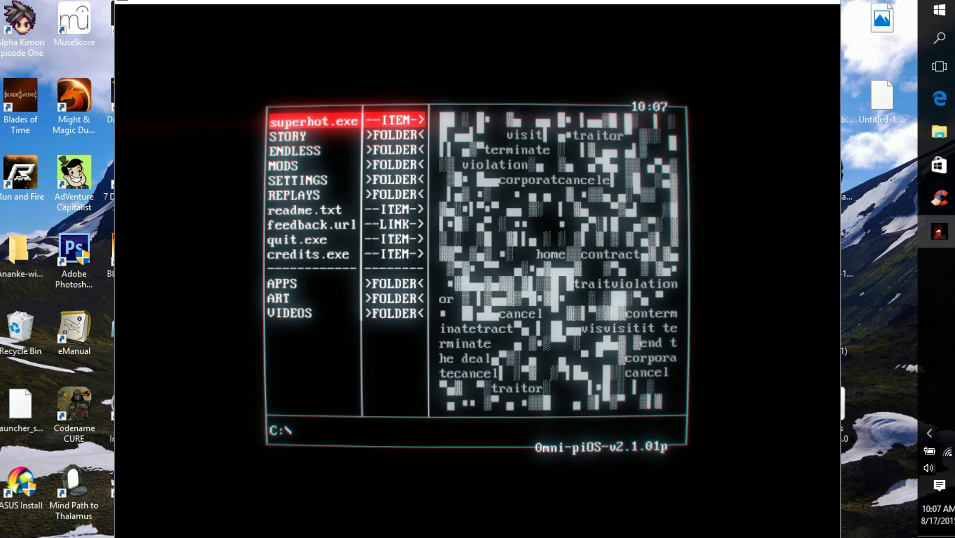
pyautogui.press('Down')
pyautogui.press('Return')
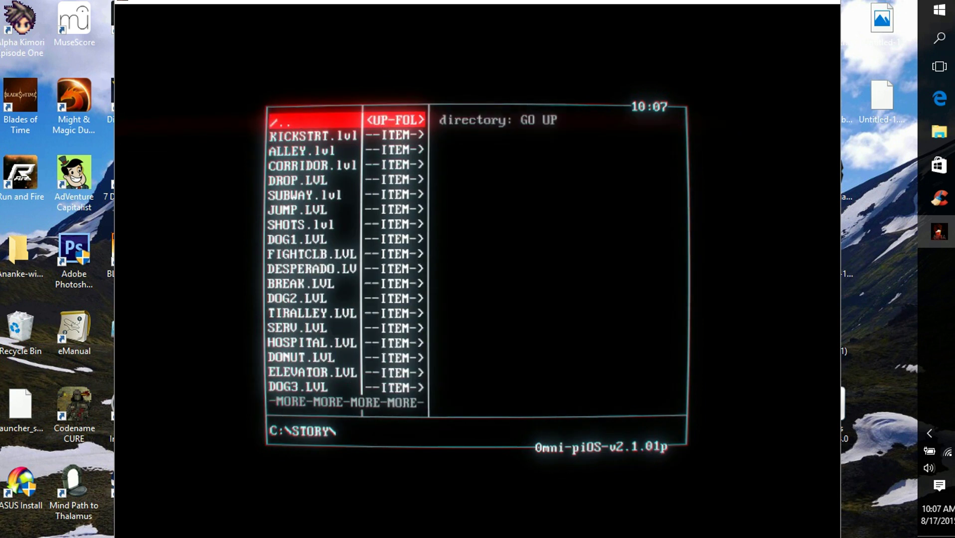
pyautogui.press('Return')
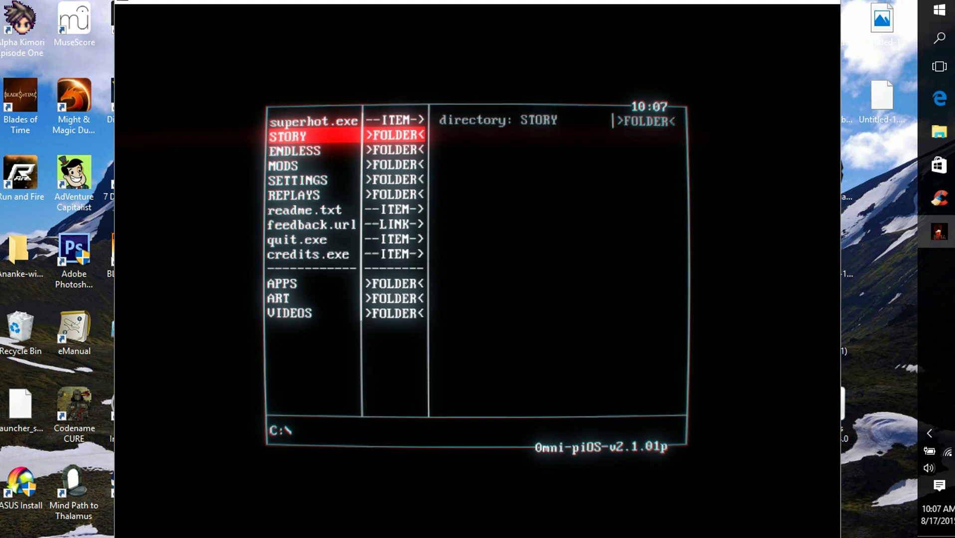
# Move past ENDLESS and MODS to quit.exe and run it to shut down.
pyautogui.press('Down')
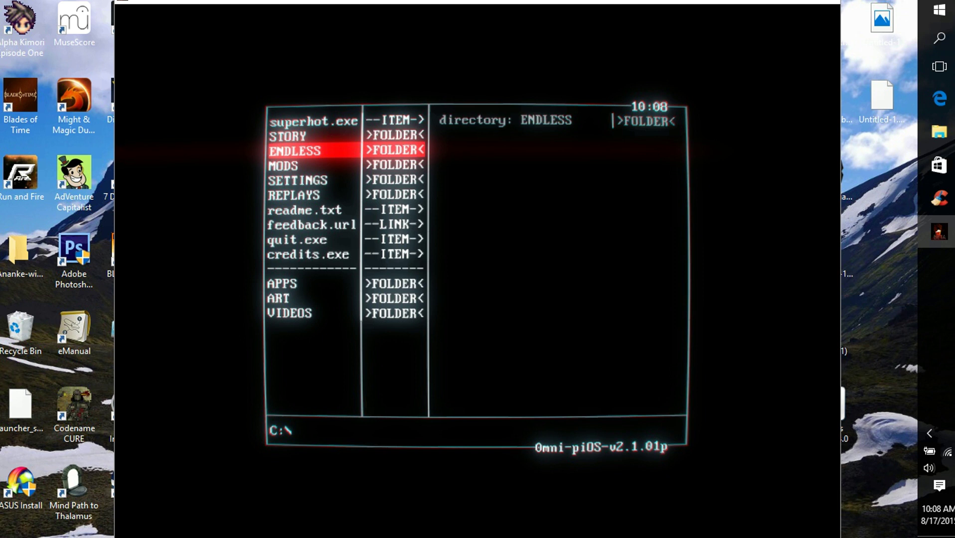
pyautogui.press('Up')
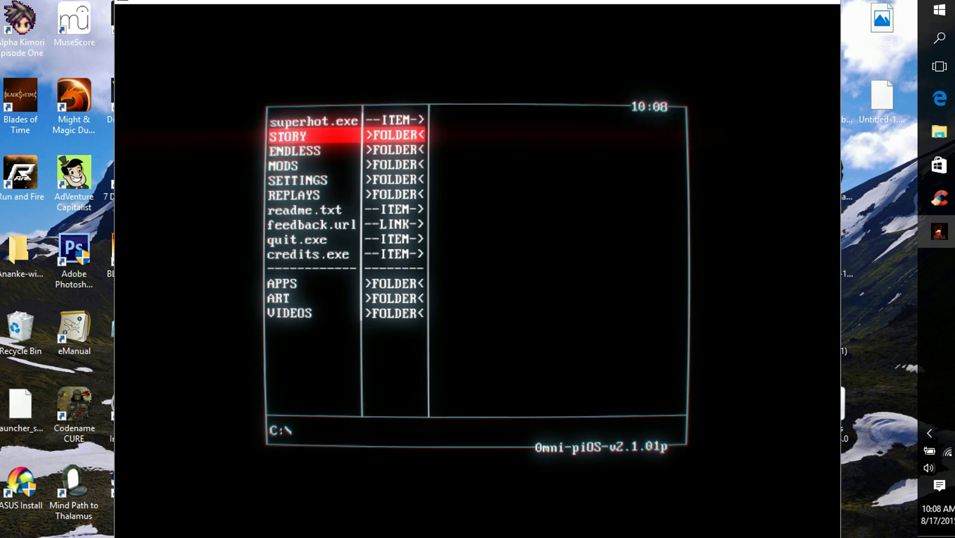
pyautogui.press('Down')
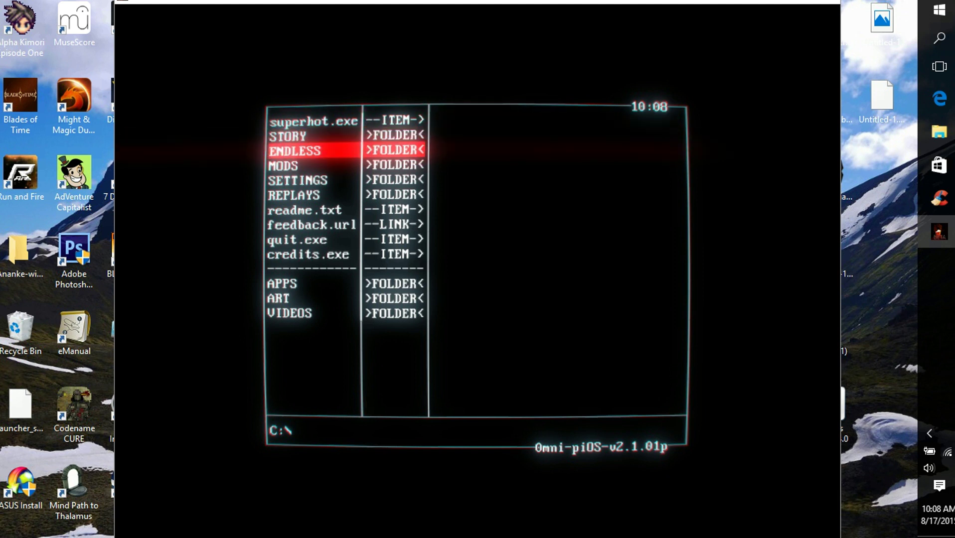
pyautogui.press('Down')
pyautogui.press('Up')
pyautogui.press('Up')
pyautogui.press('Up')
pyautogui.press('Down')
pyautogui.press('Down')
pyautogui.press('Down')
pyautogui.press('Down')
pyautogui.press('Down')
pyautogui.press('Down')
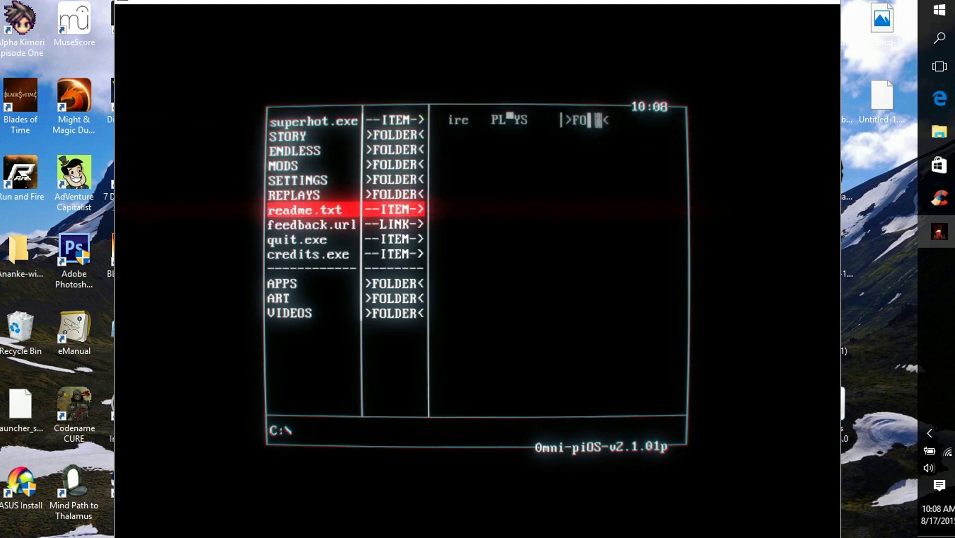
pyautogui.press('Down')
pyautogui.press('Down')
pyautogui.press('Return')
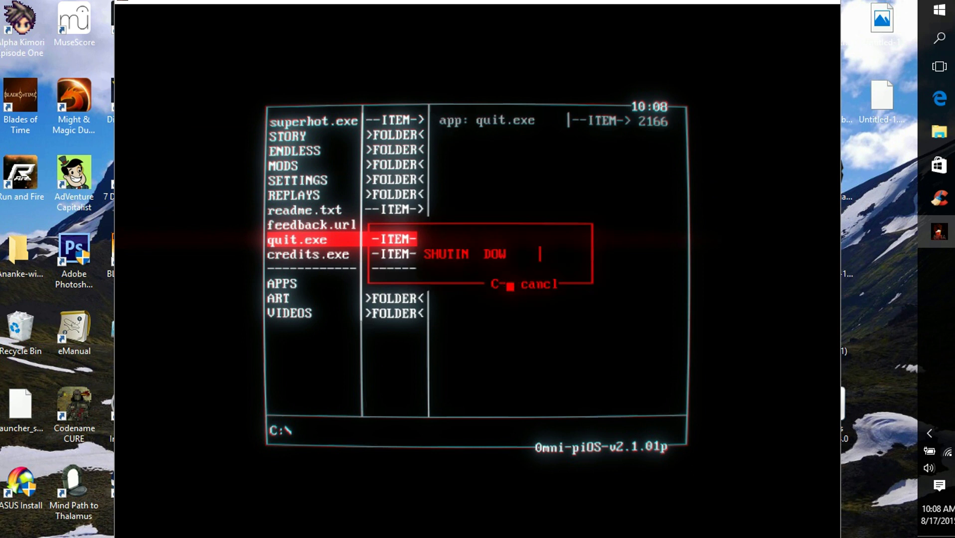